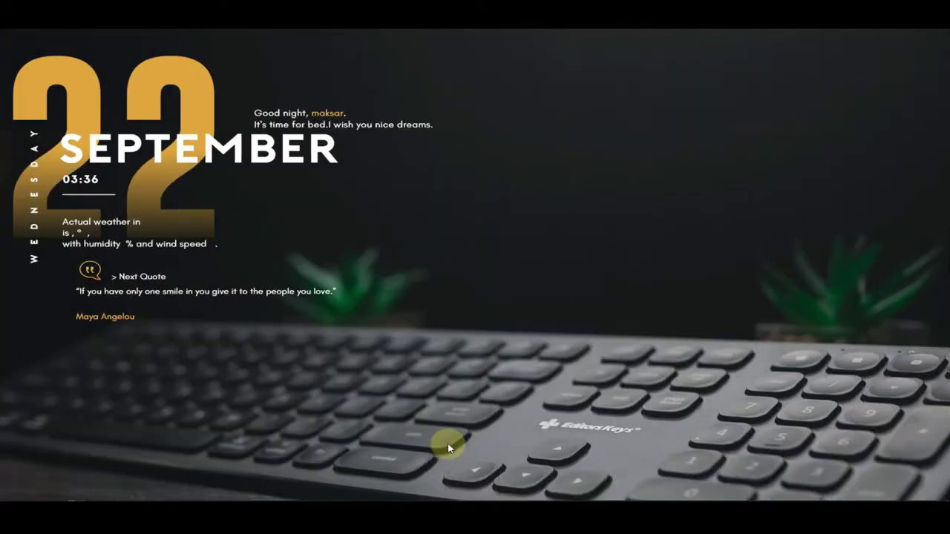
- Launch Wondershare Filmora and view the available project aspect ratios for a new project
mouse_move(364, 499)
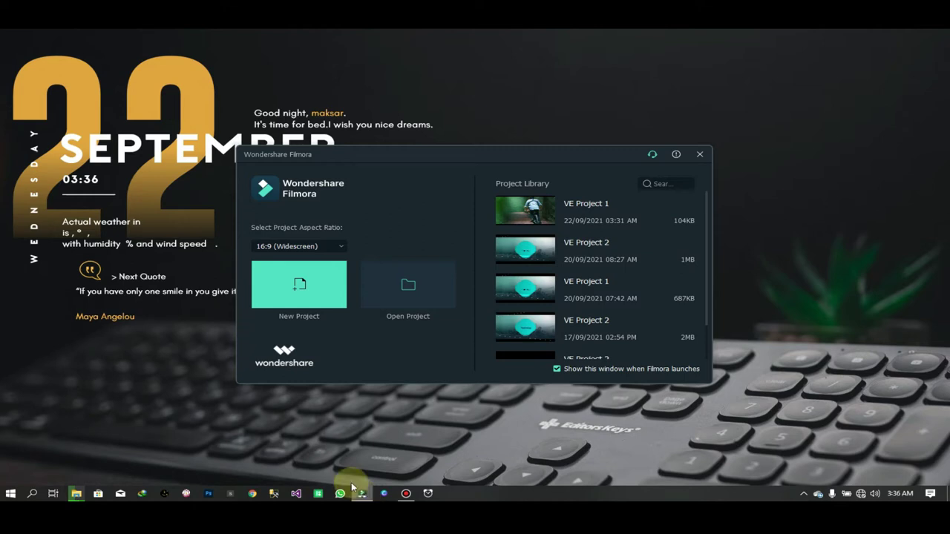
left_click(343, 246)
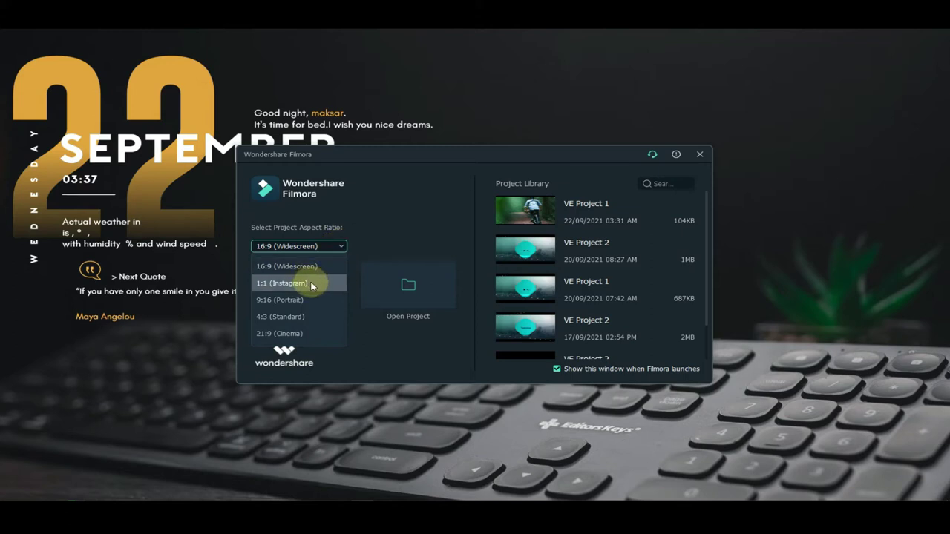
left_click(389, 235)
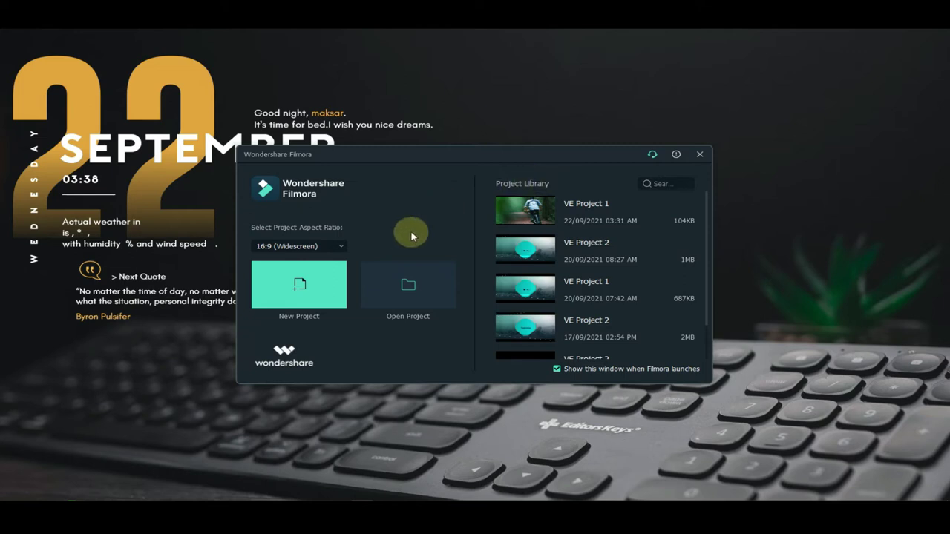
- Open the VE Project 2 file from New folder inside Videos, accepting its automatic backup
left_click(417, 289)
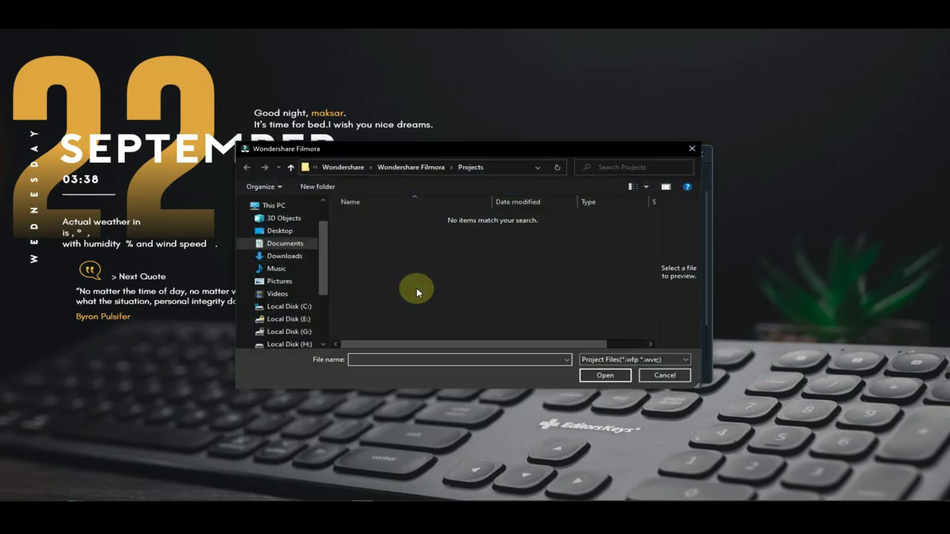
left_click(305, 293)
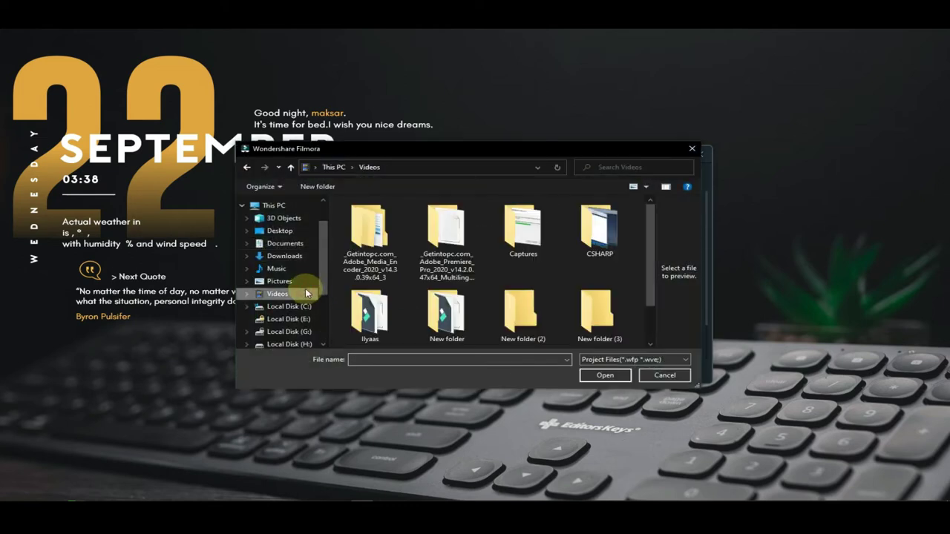
double_click(449, 312)
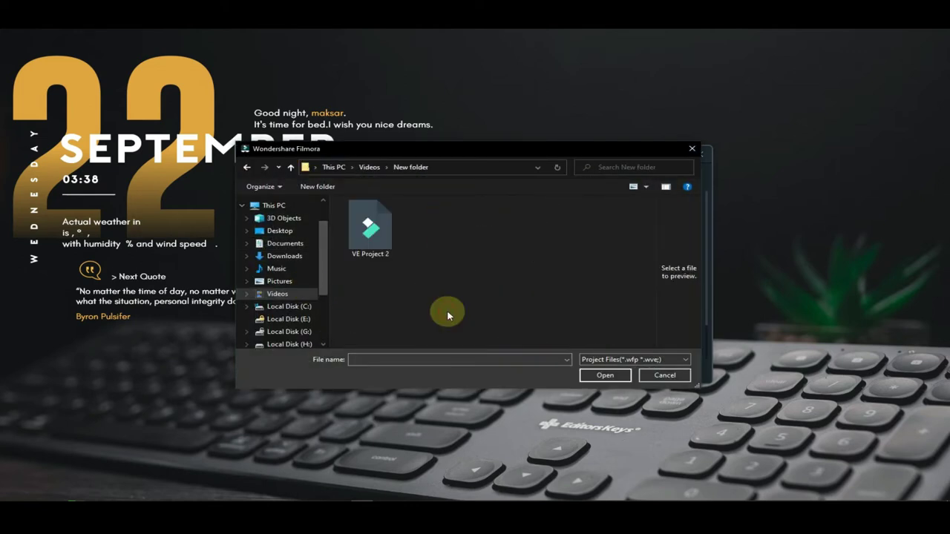
double_click(391, 238)
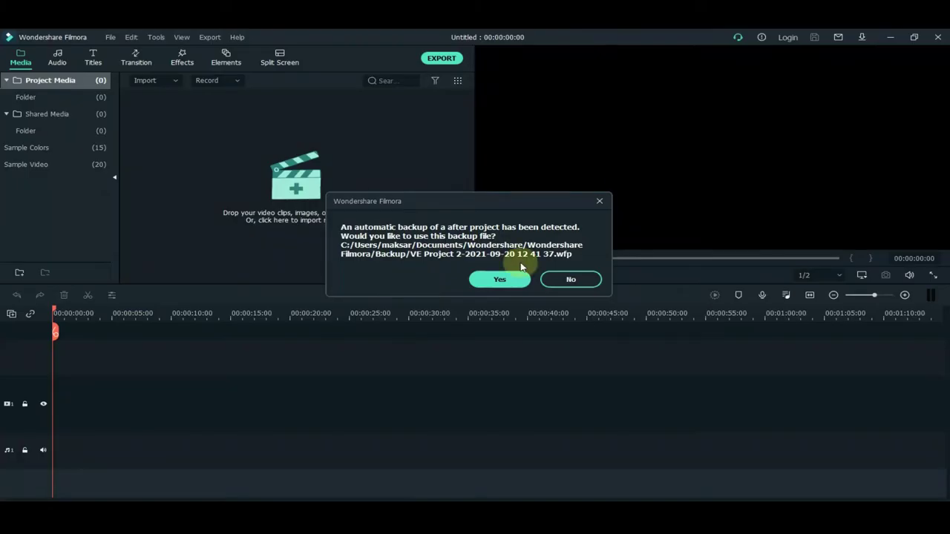
left_click(508, 279)
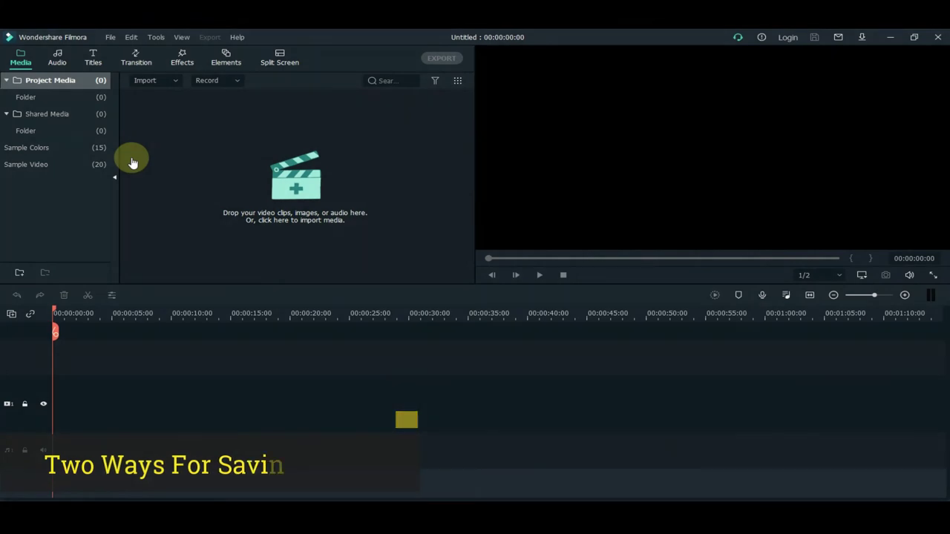
- Place the sample videos Travel 01 and Travel 02 one after the other on the first video track and preview them
left_click(53, 167)
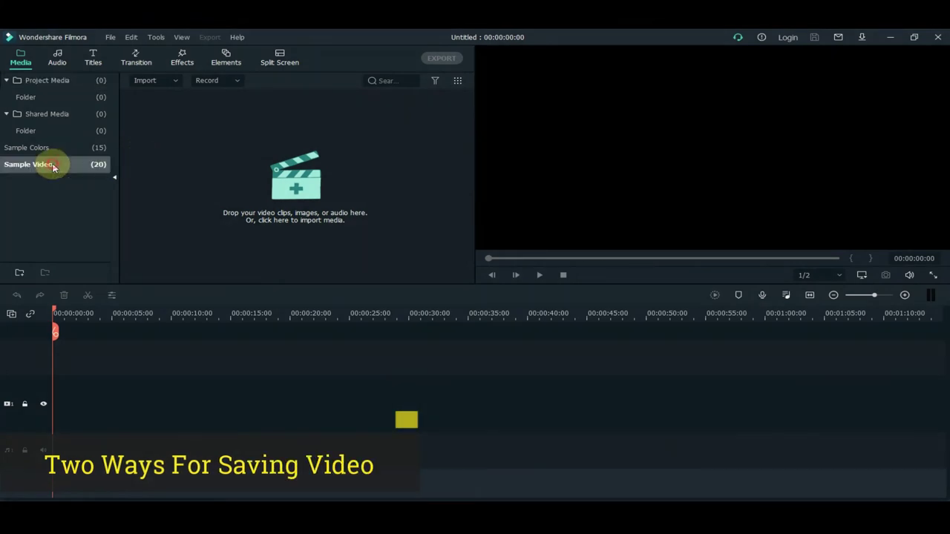
left_click_drag(168, 126, 10, 392)
left_click_drag(275, 148, 64, 384)
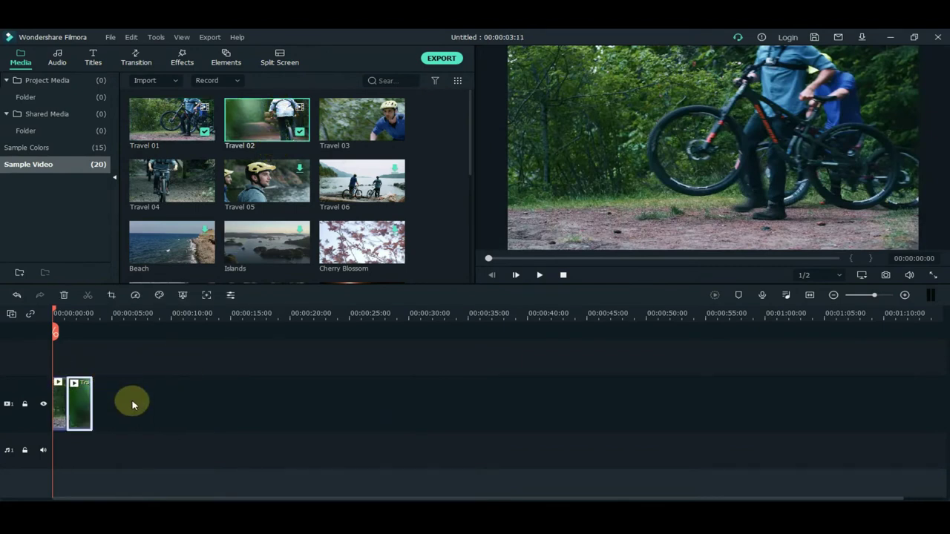
key("space")
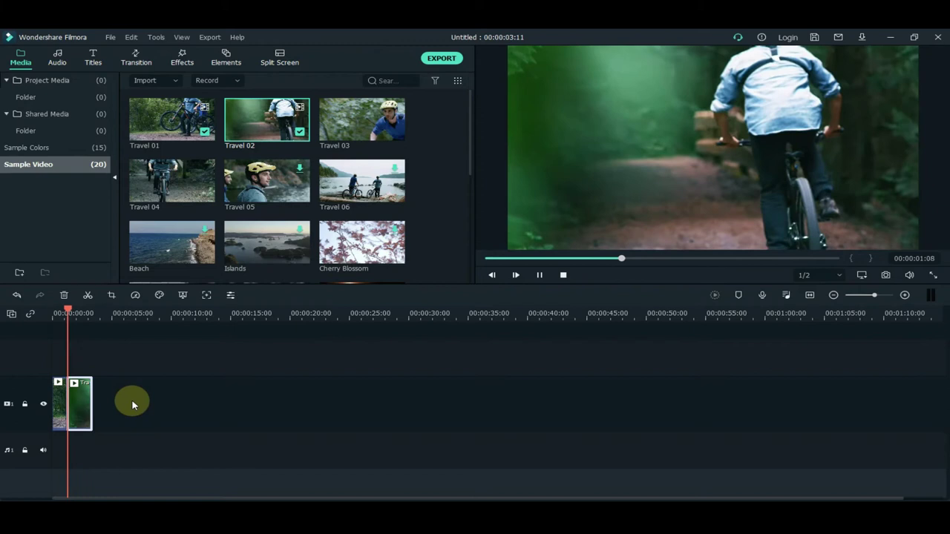
key("space")
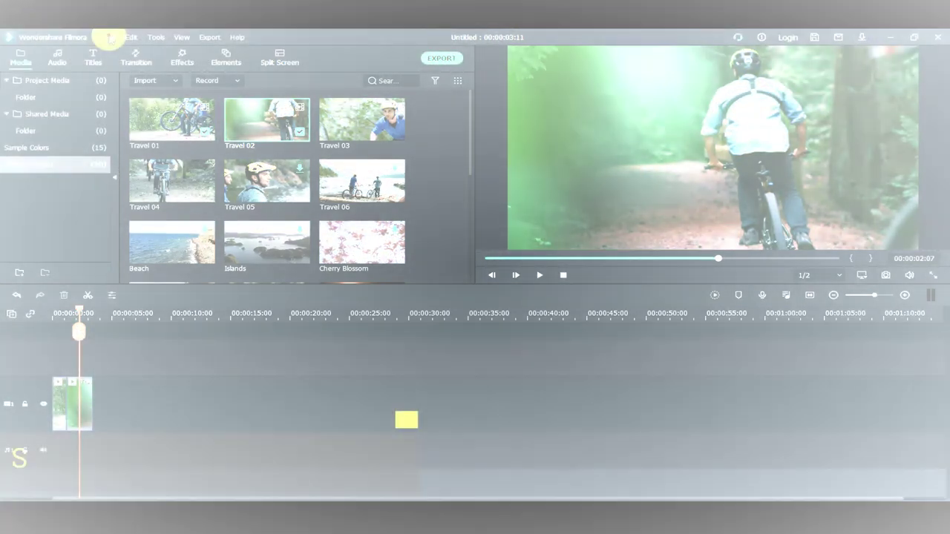
- Save the project to the Desktop as tijaabo in the Project Files (*.wfp) format
left_click(109, 37)
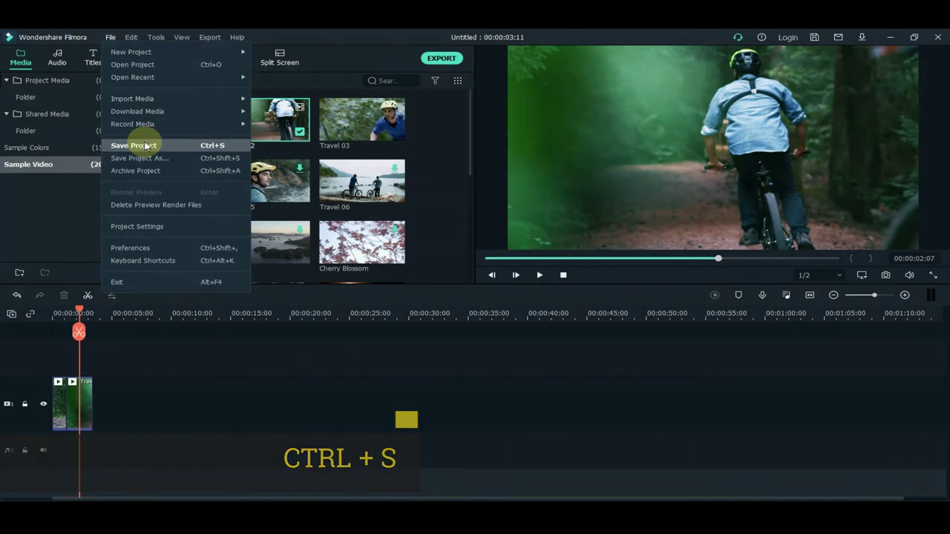
left_click(146, 146)
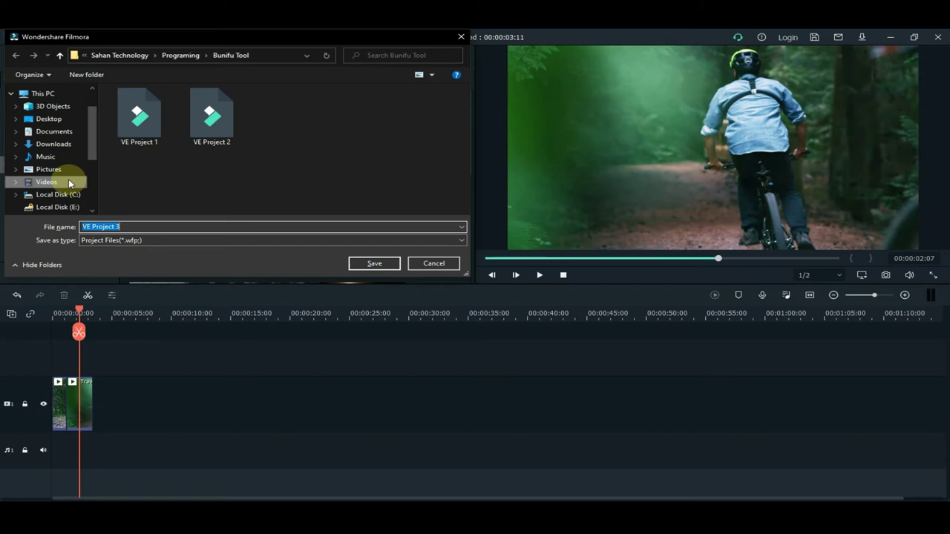
left_click(67, 124)
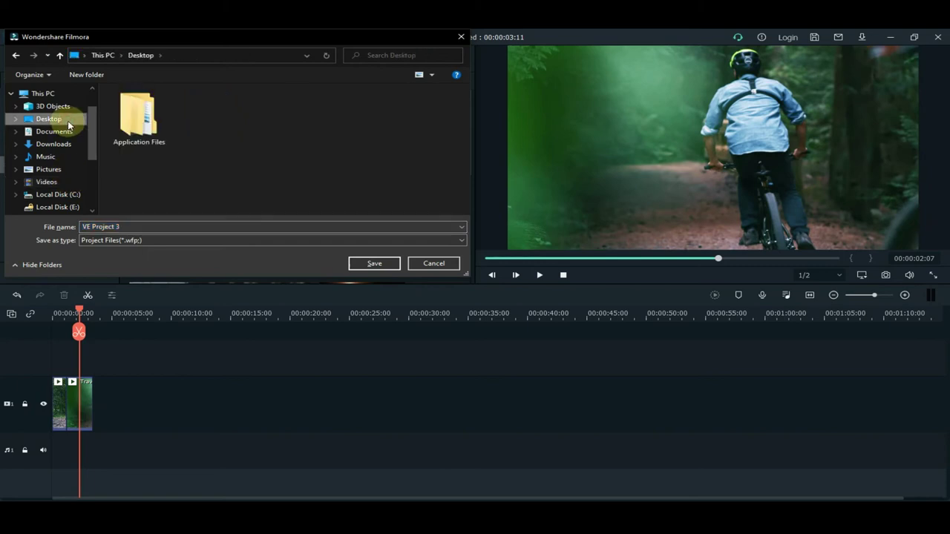
left_click(143, 228)
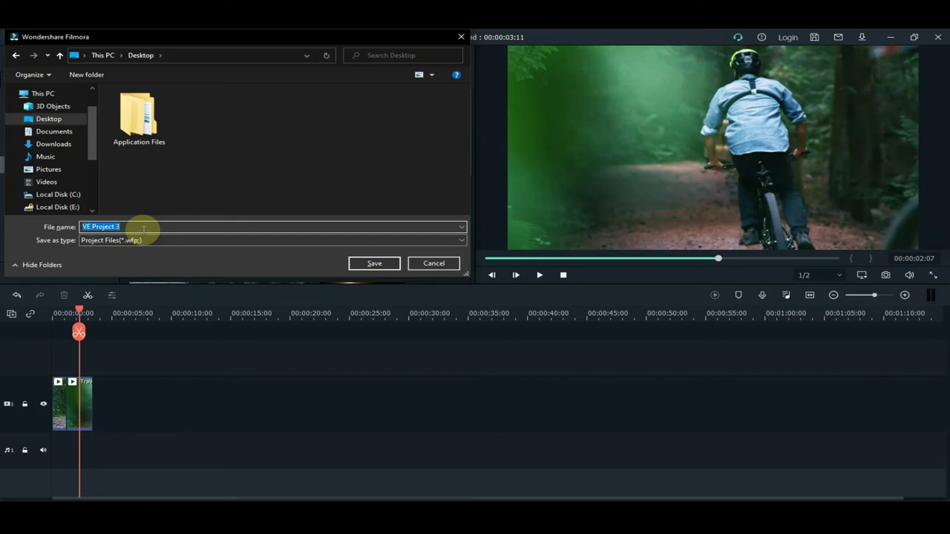
type("tijaabo")
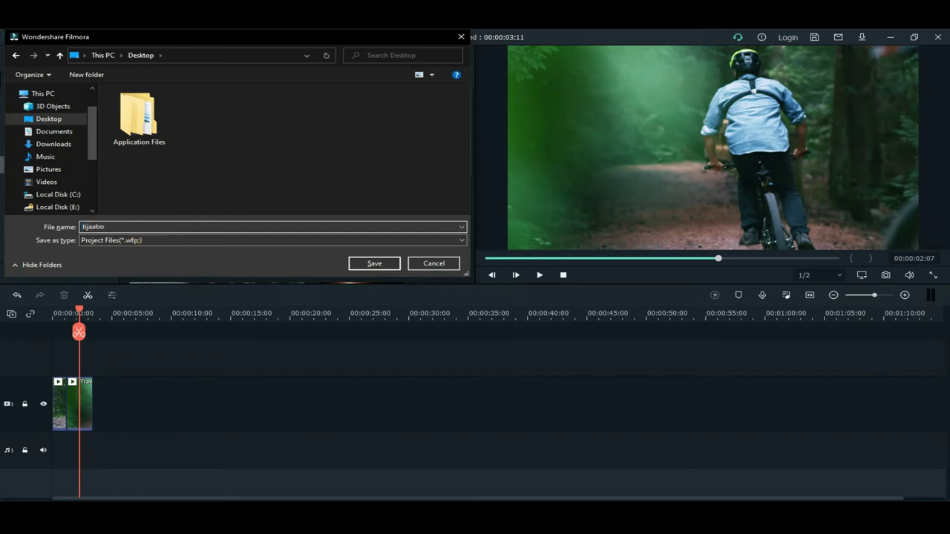
left_click(137, 243)
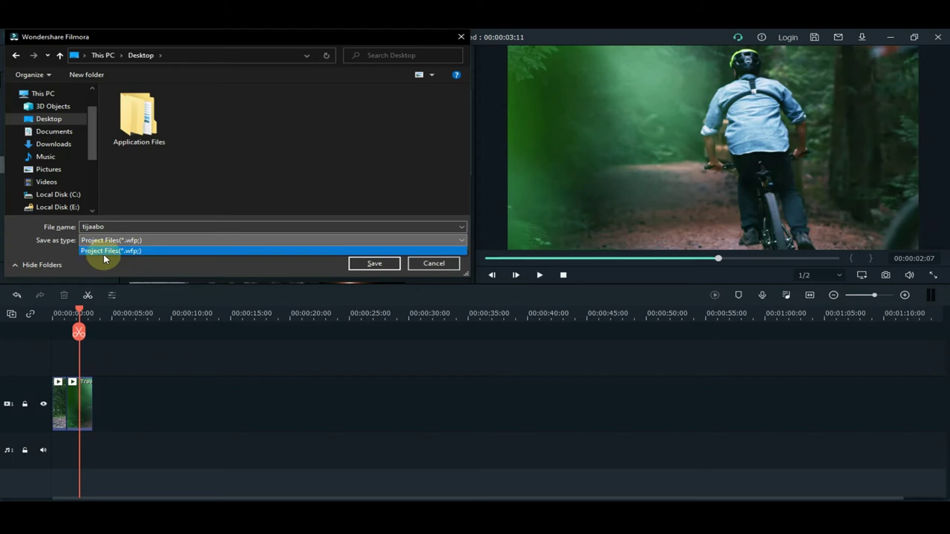
left_click(198, 265)
left_click(367, 263)
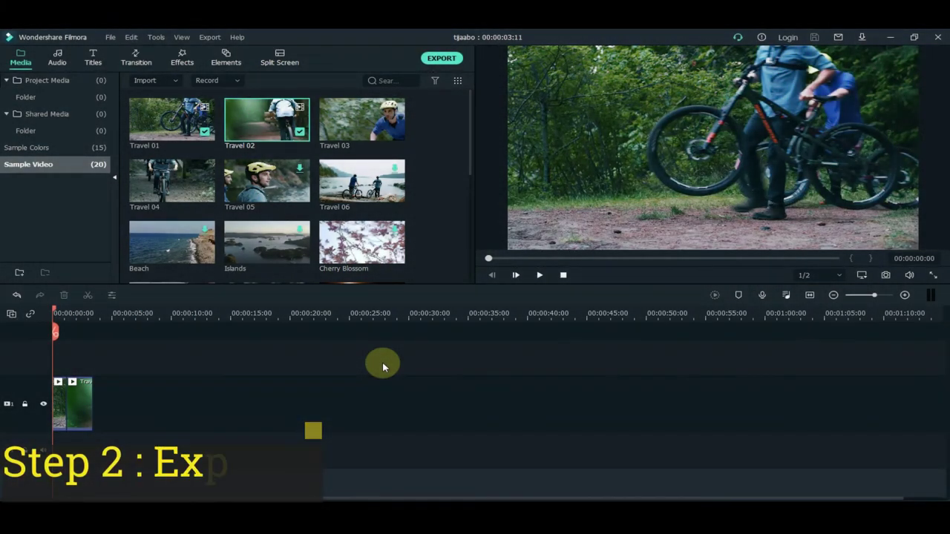
- Export the timeline as a local MP4 video named Tijaabo, with the Desktop as its destination folder
left_click(438, 58)
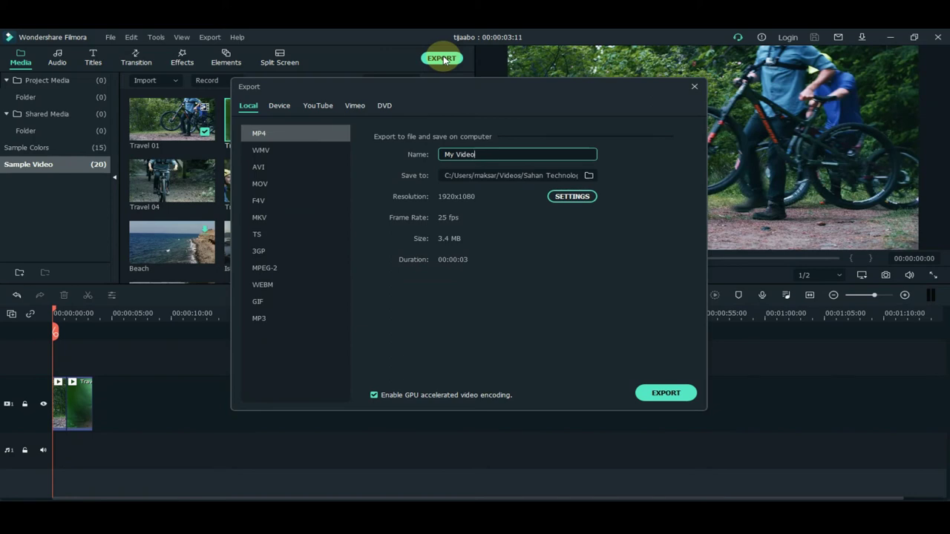
key("ctrl+a")
type("Tjjaabo")
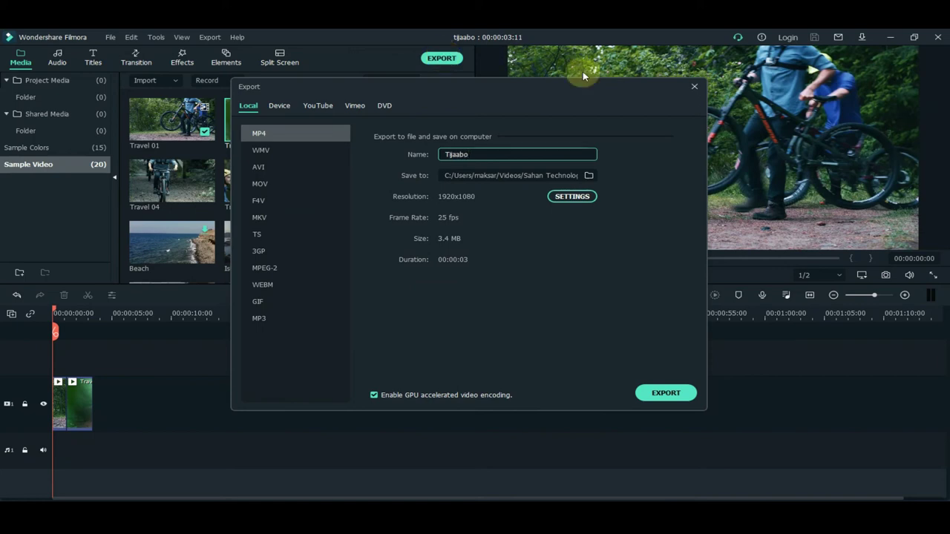
left_click(589, 177)
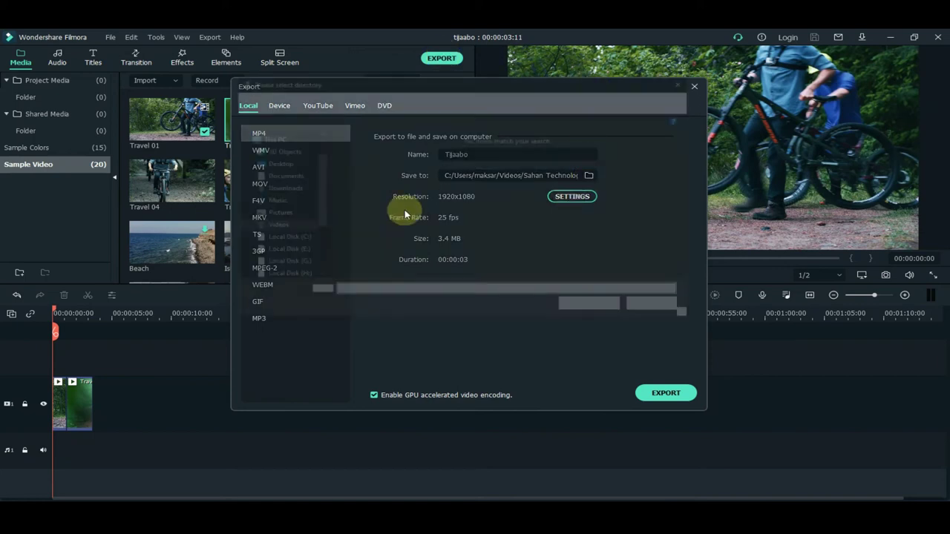
left_click(289, 166)
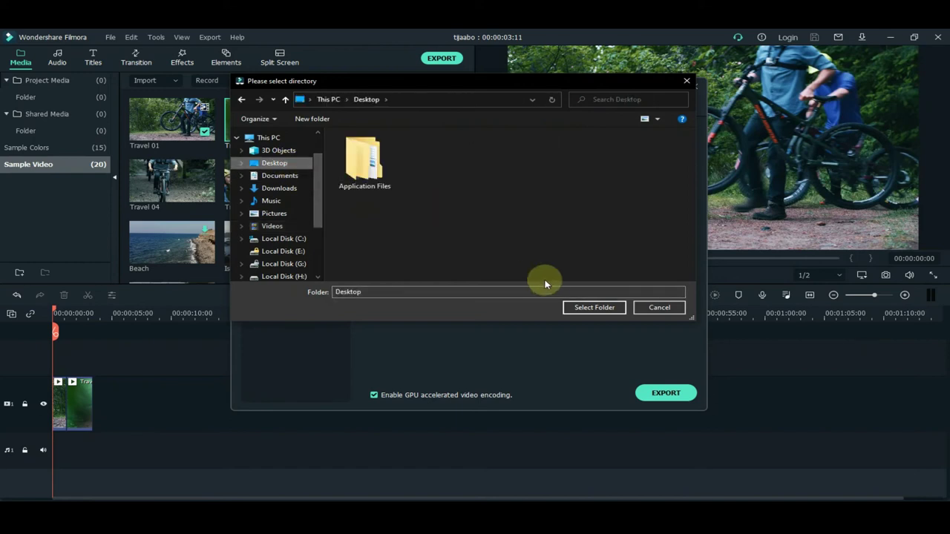
left_click(600, 309)
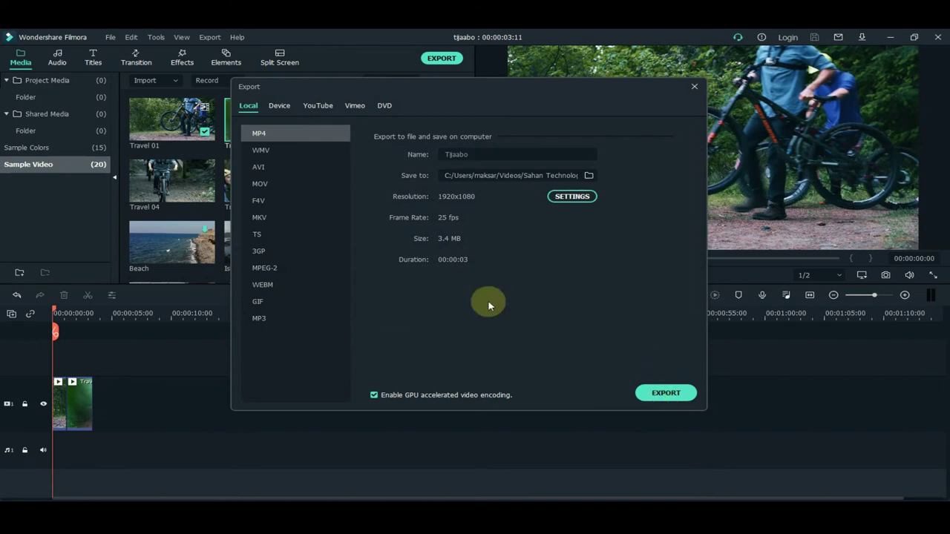
left_click(666, 393)
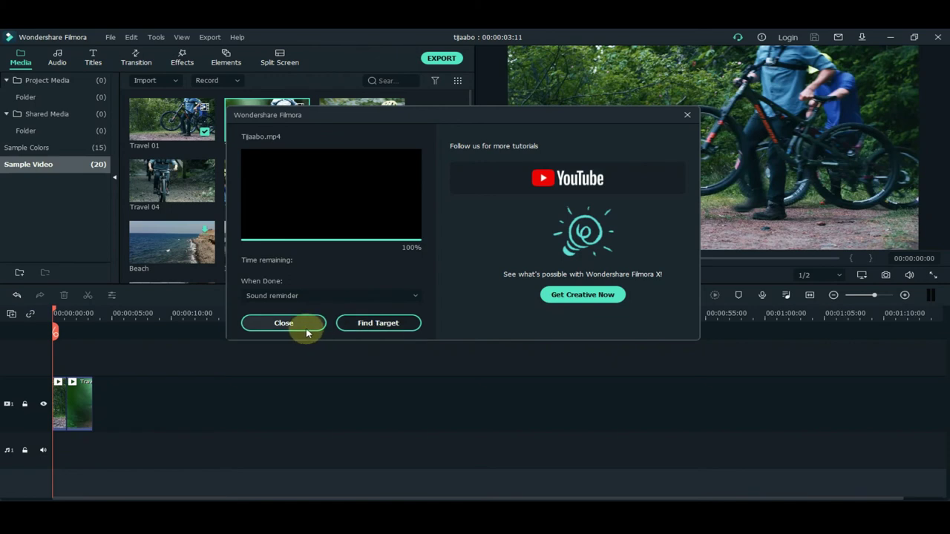
- Locate the exported Tijaabo video in its Desktop folder with large icons shown and open it for playback
left_click(380, 324)
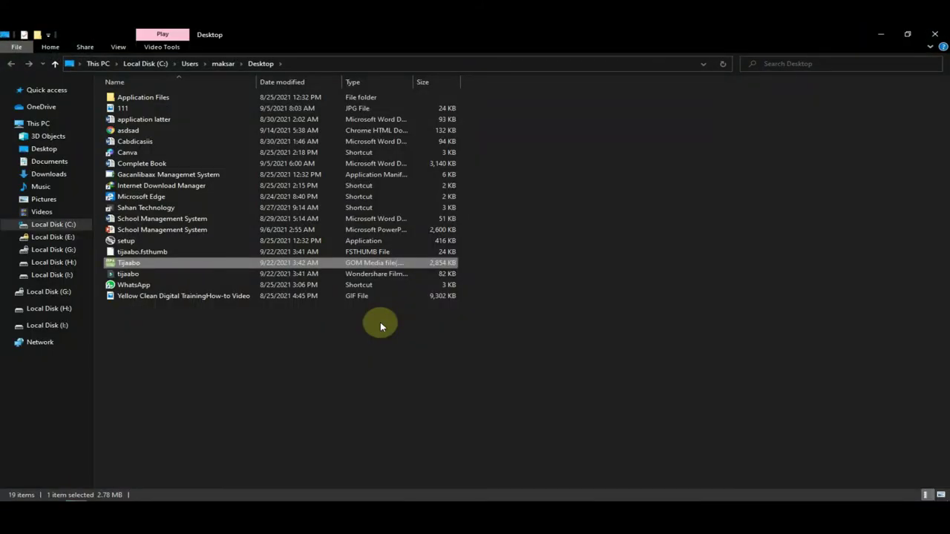
left_click(941, 495)
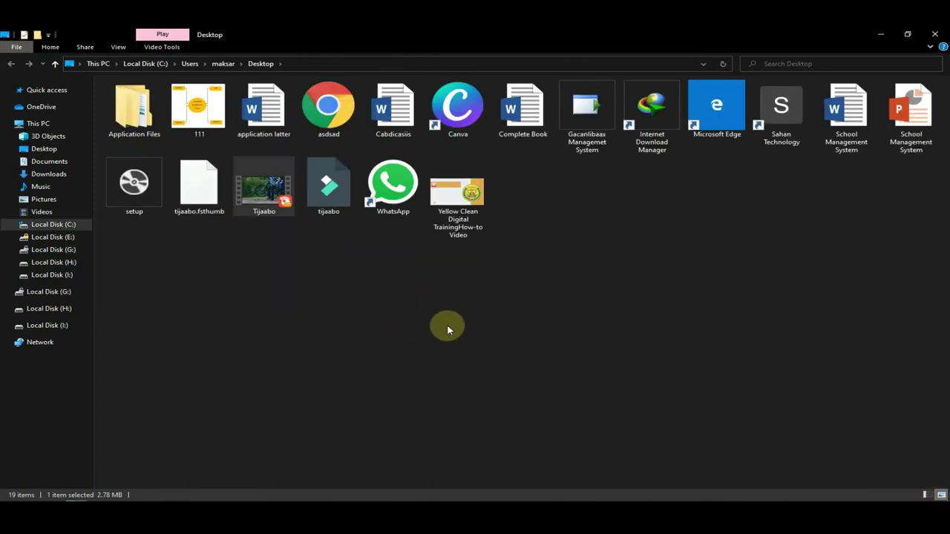
left_click_drag(309, 254, 321, 323)
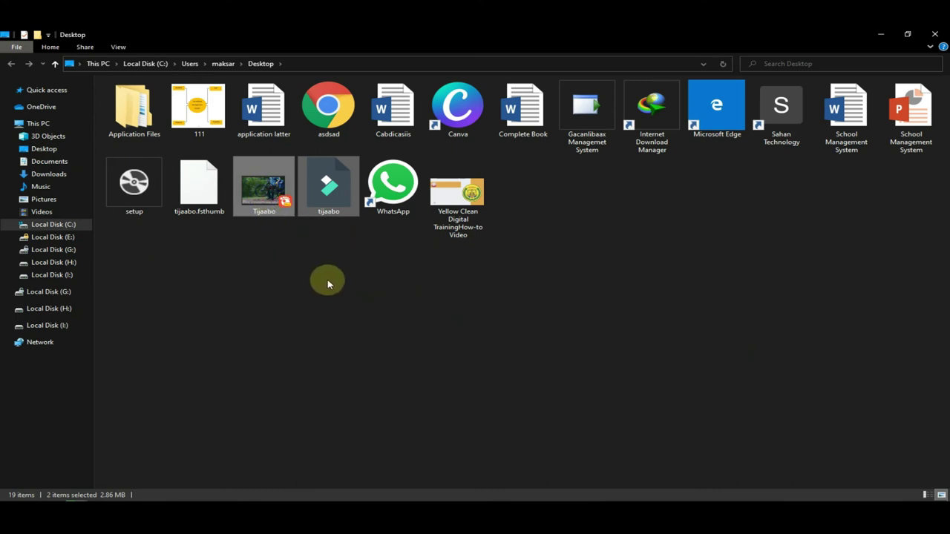
left_click(291, 261)
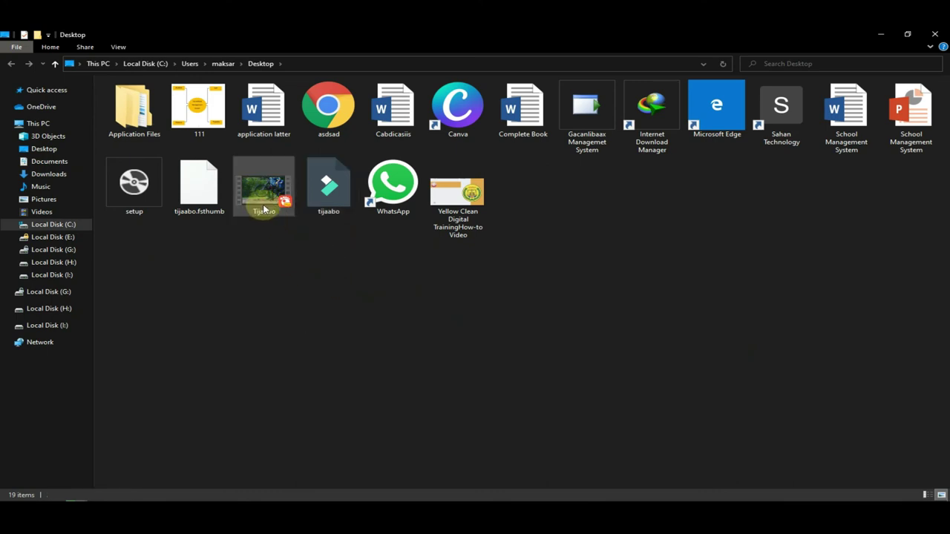
left_click(264, 210)
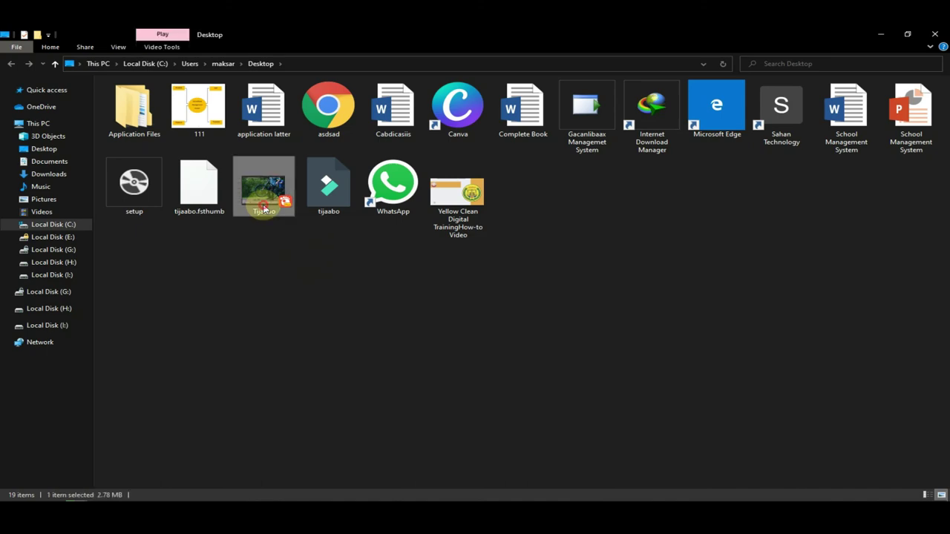
double_click(265, 210)
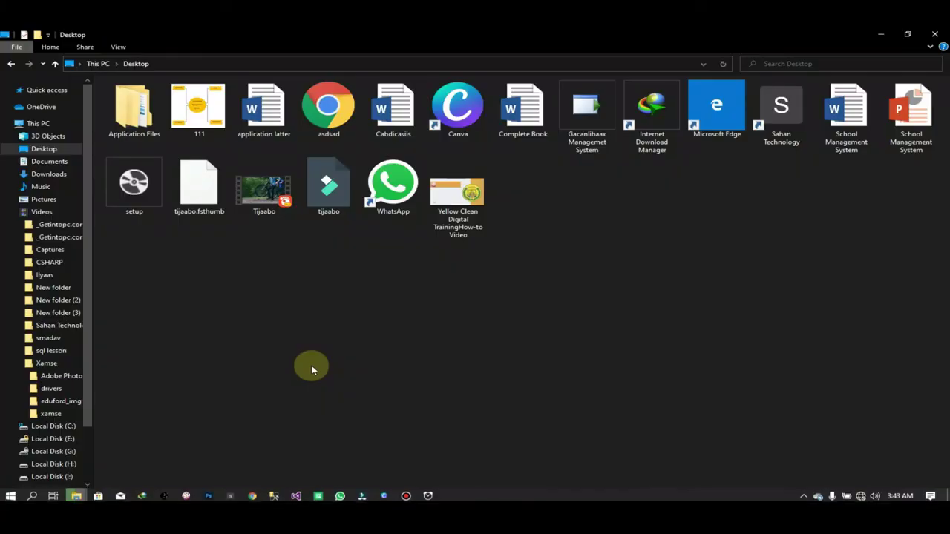
- Reopen the saved tijaabo project file from the Desktop folder in Filmora
left_click(311, 366)
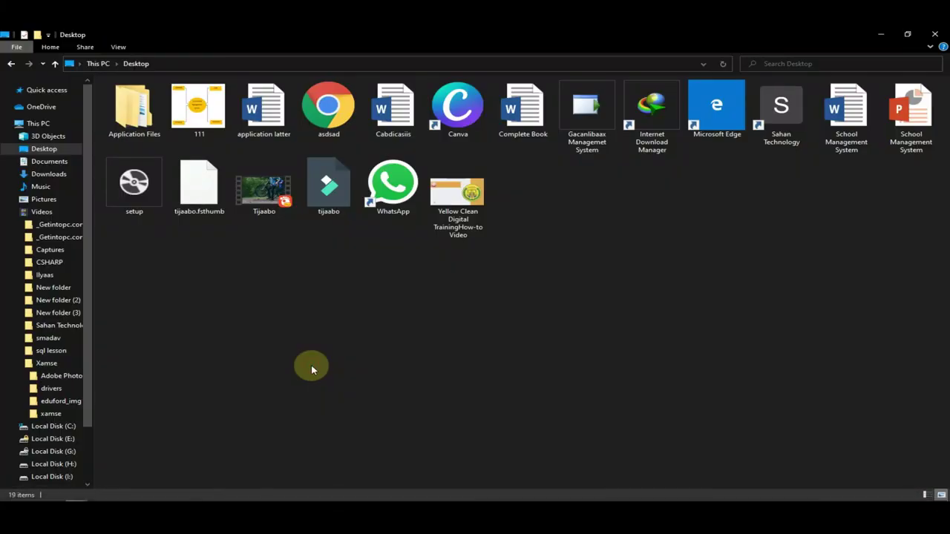
left_click(331, 196)
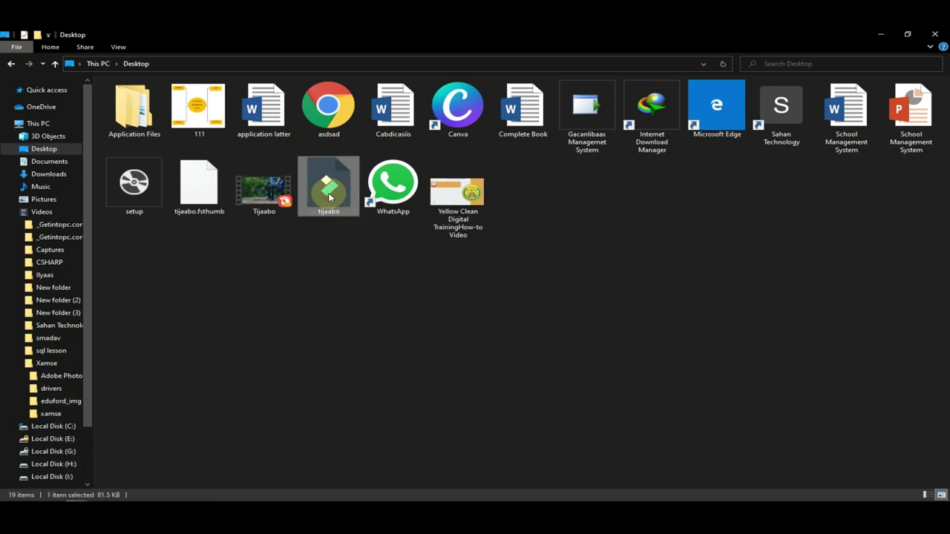
double_click(330, 196)
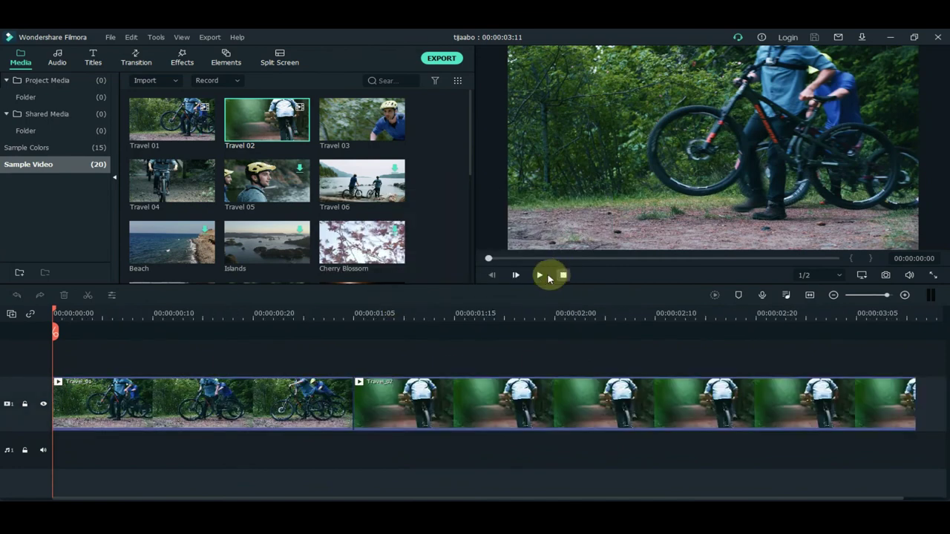